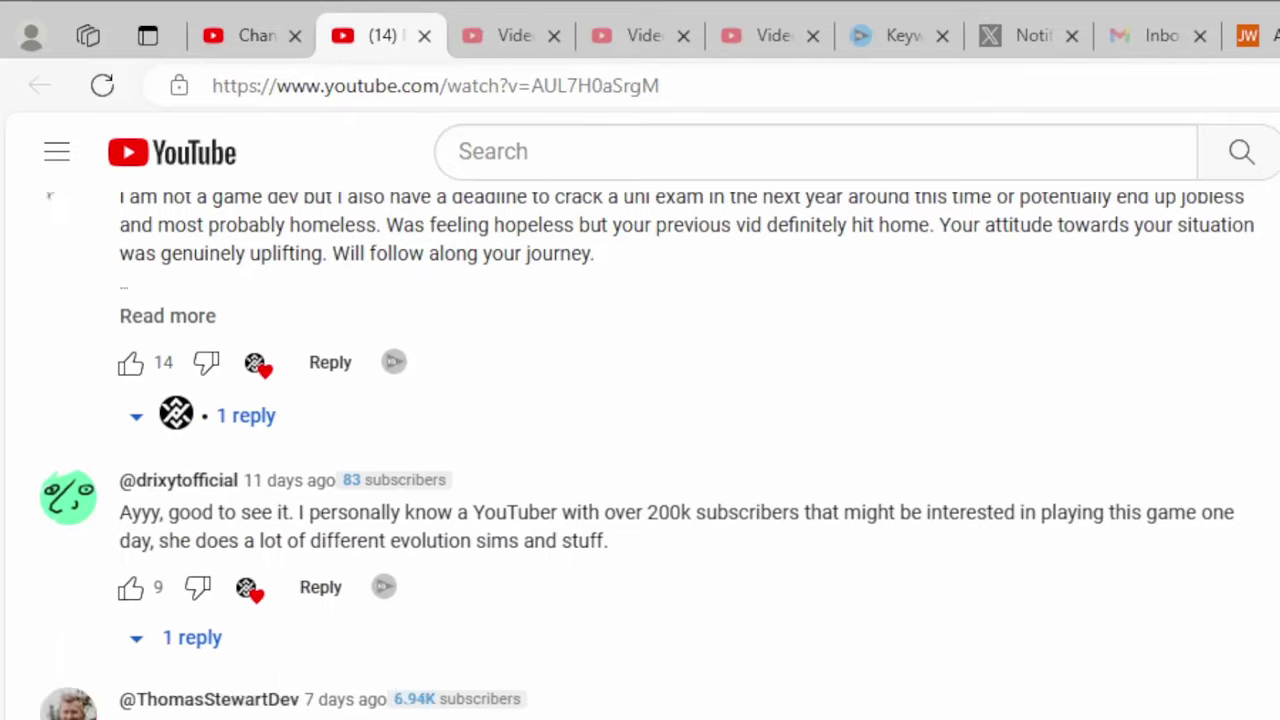
Pan through the plant sway shader graph to reach the Voronoi-based shader graph
scroll(640, 400, down, 8)
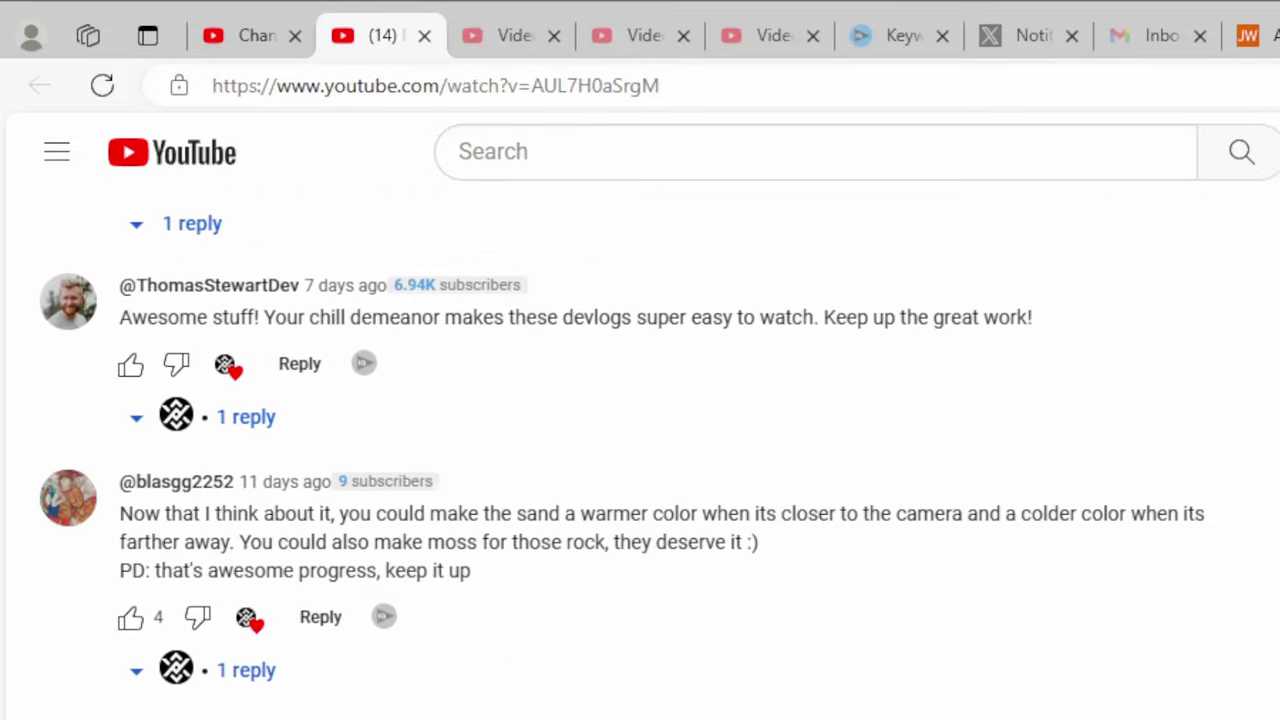
scroll(640, 400, down, 15)
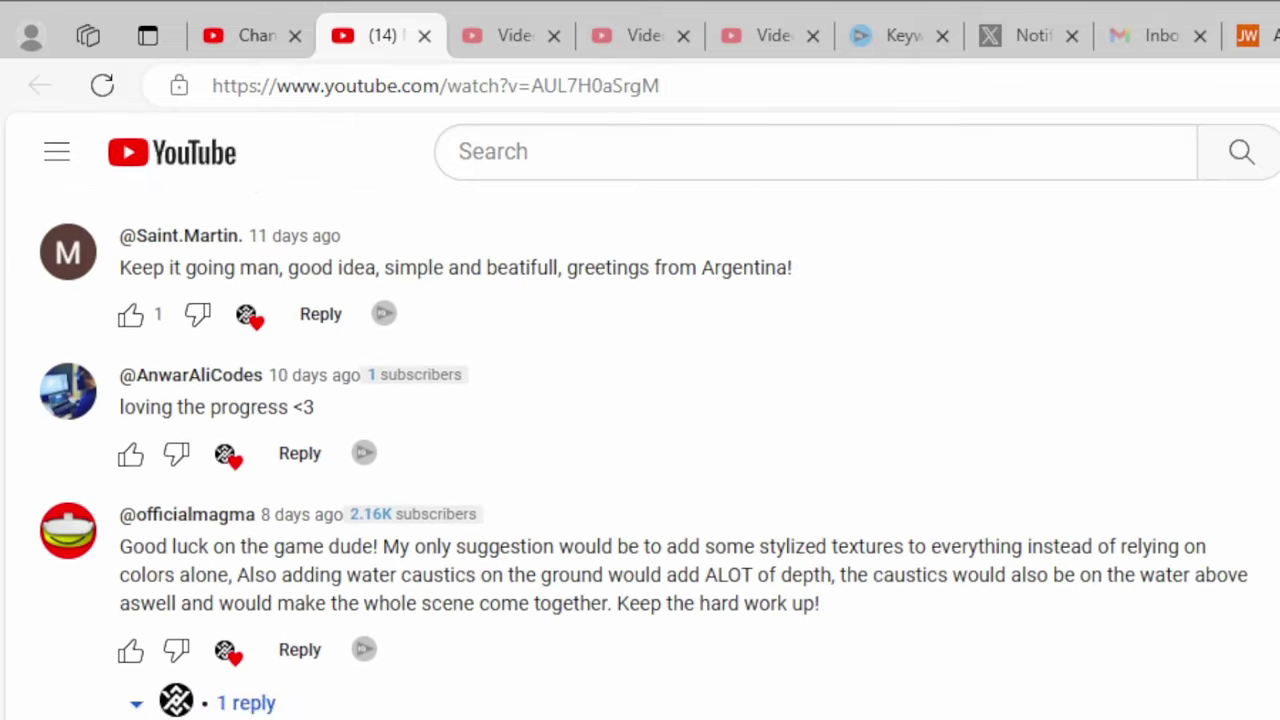
scroll(640, 450, down, 15)
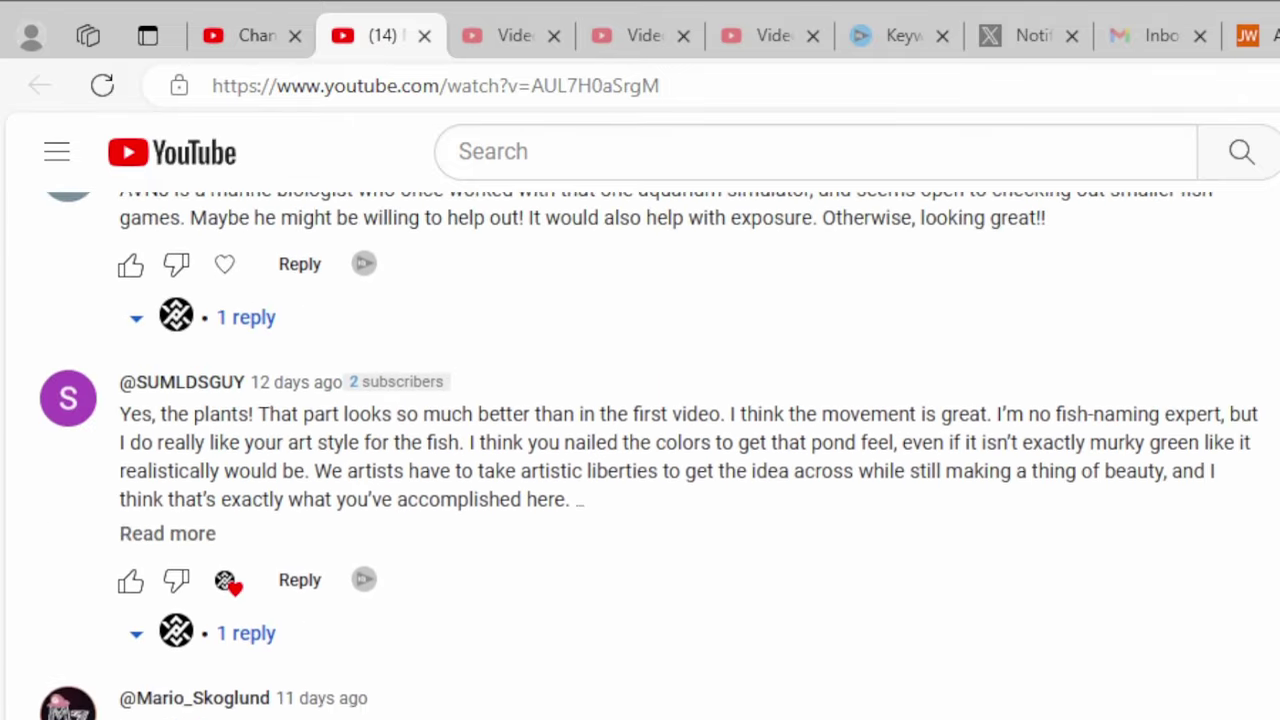
scroll(640, 450, down, 10)
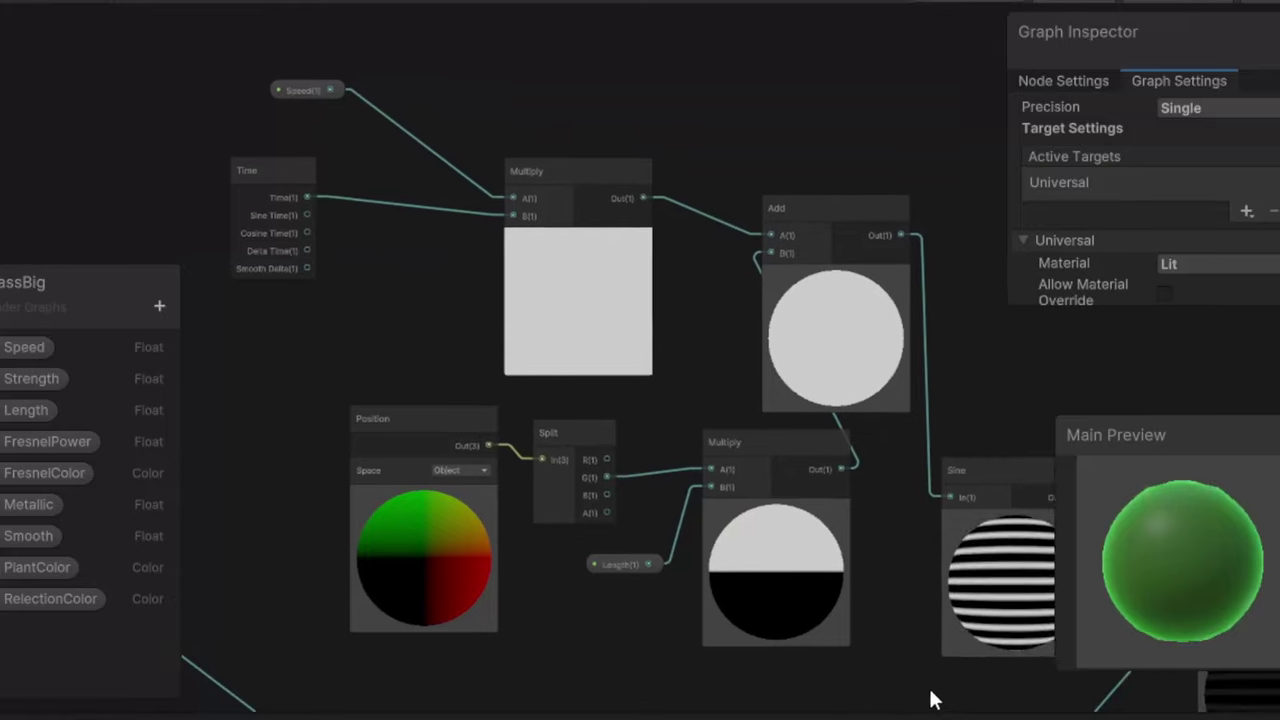
scroll(862, 662, up, 4)
middle_drag(762, 620, 323, 518)
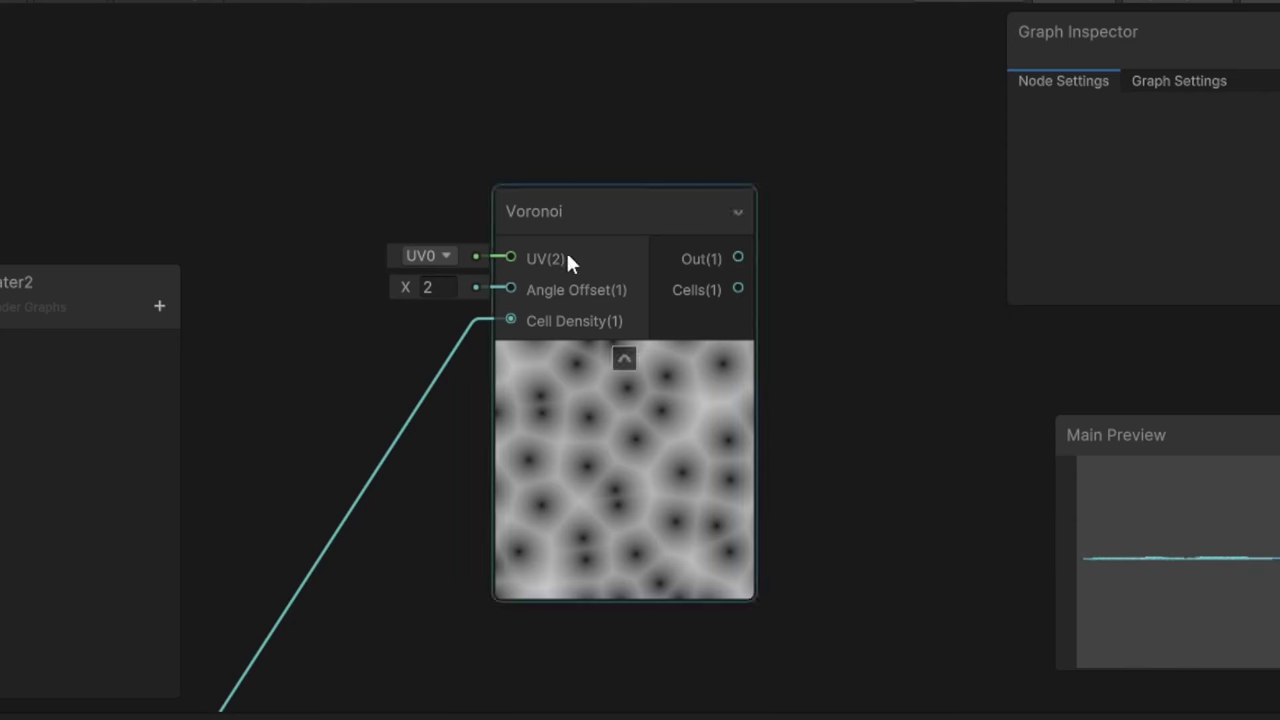
Wire Multiply Out(1) into Voronoi Angle Offset, then review the Power, colour Multiply and Add nodes
middle_drag(335, 443, 463, 395)
scroll(449, 395, down, 3)
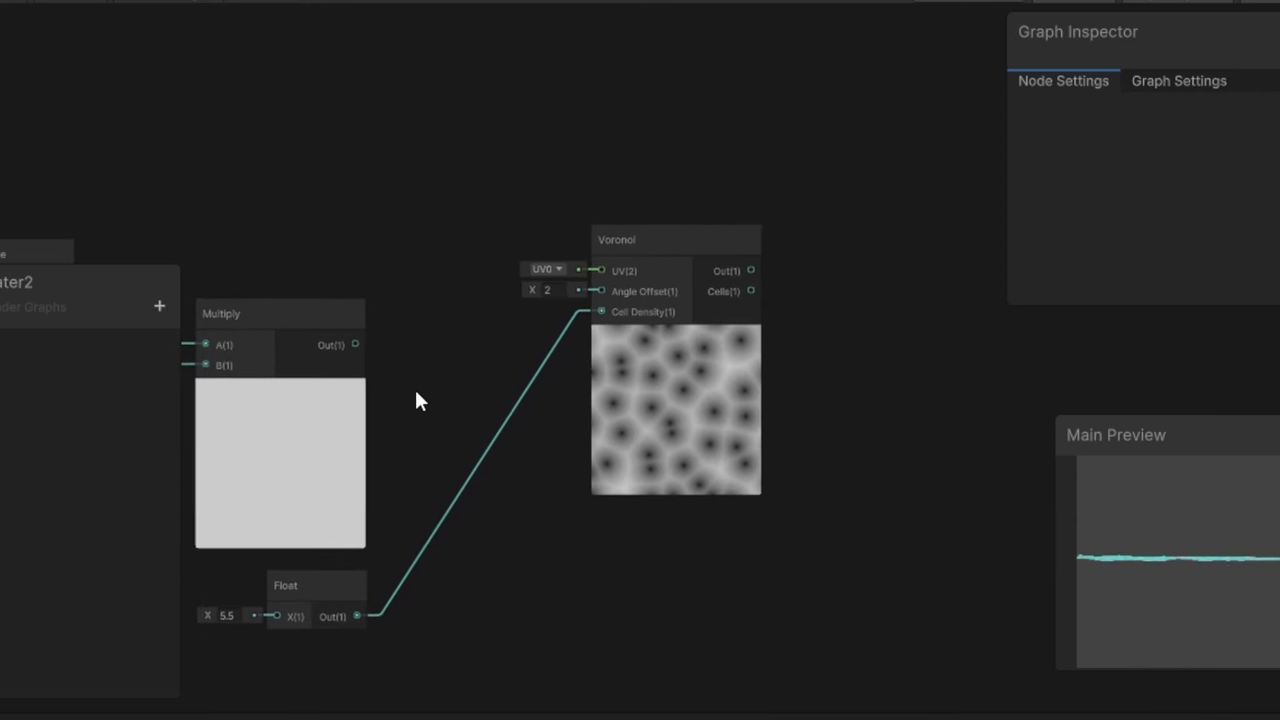
drag(354, 344, 599, 291)
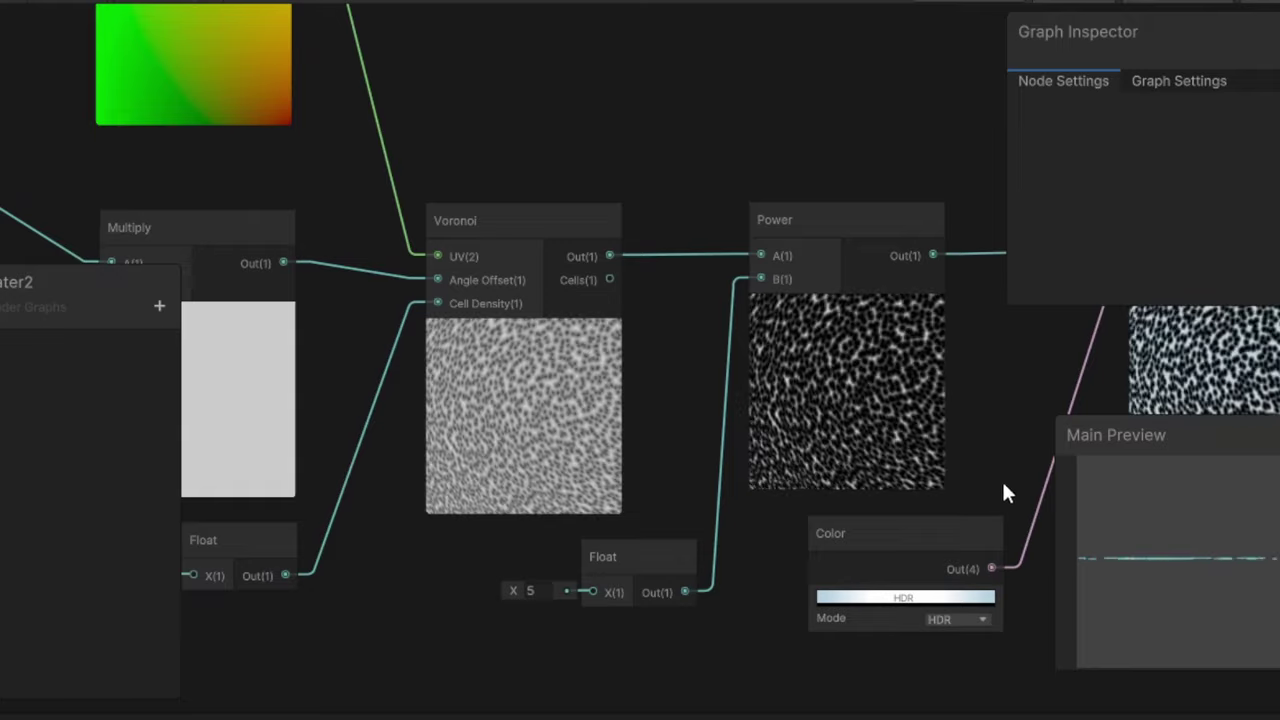
middle_drag(1007, 501, 535, 490)
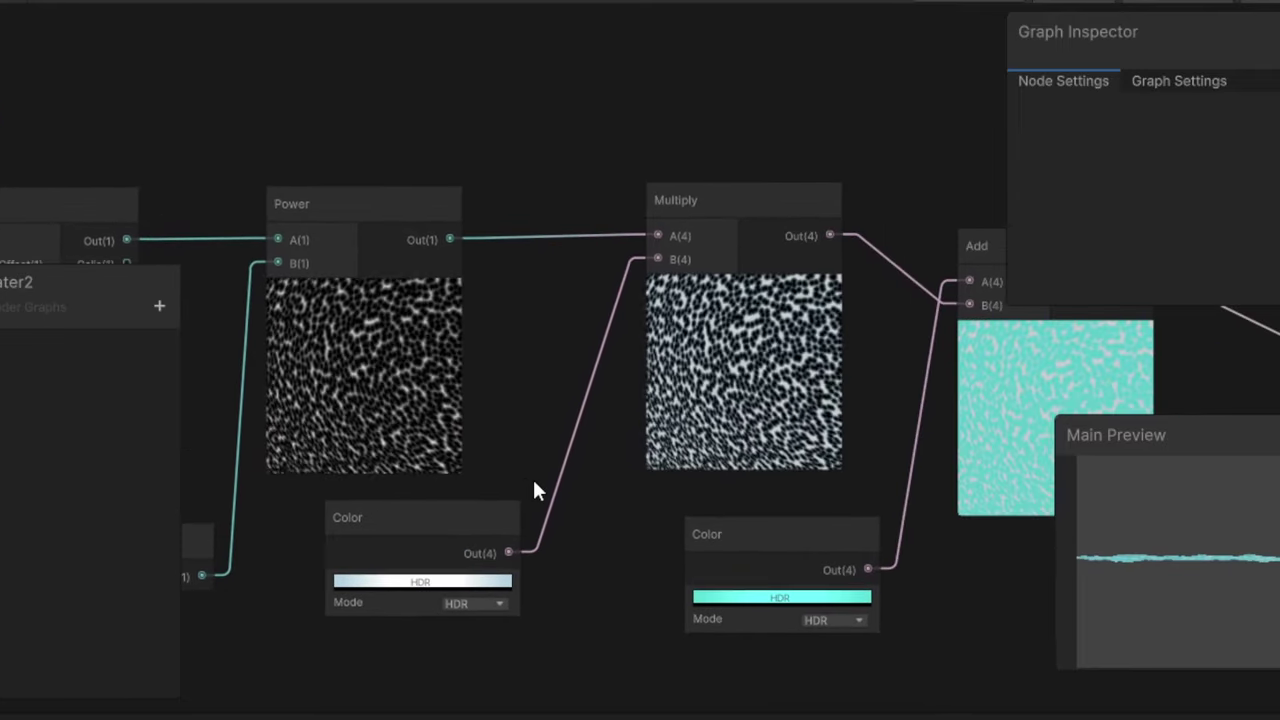
middle_drag(986, 651, 612, 650)
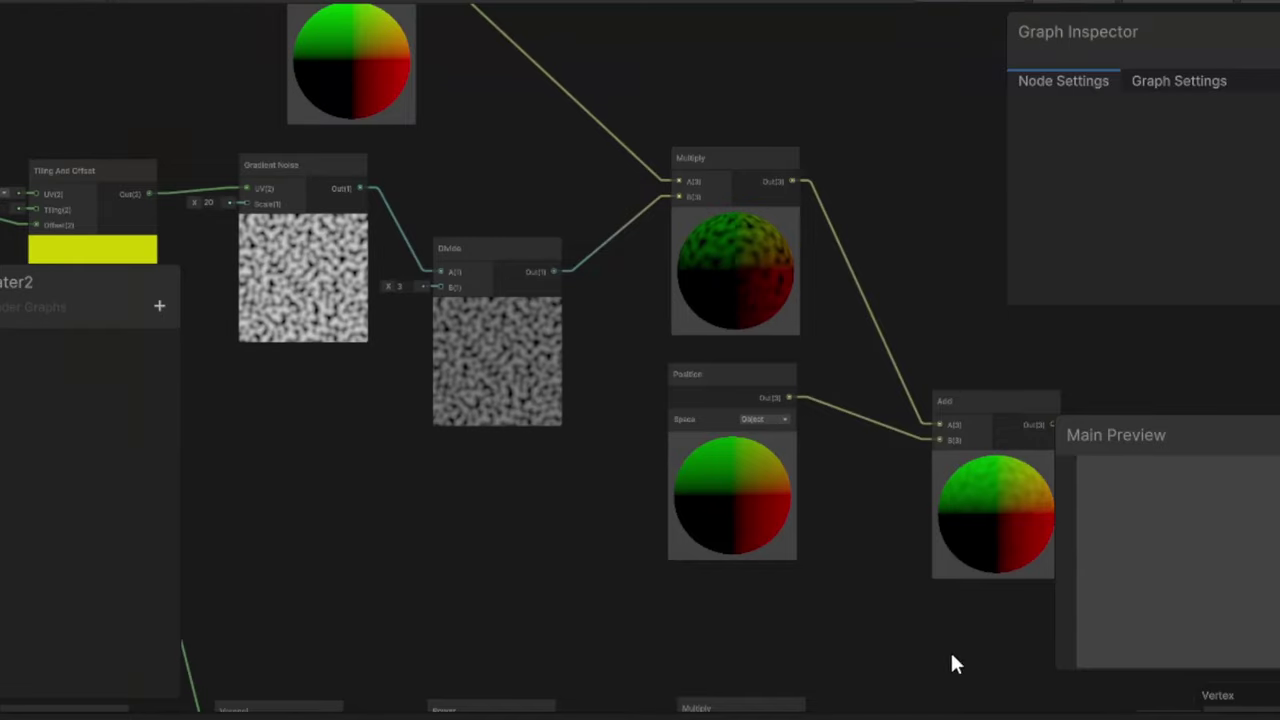
Connect the Add node's Out(3) to the master stack's Vertex Position input
middle_drag(950, 650, 533, 362)
drag(623, 121, 771, 418)
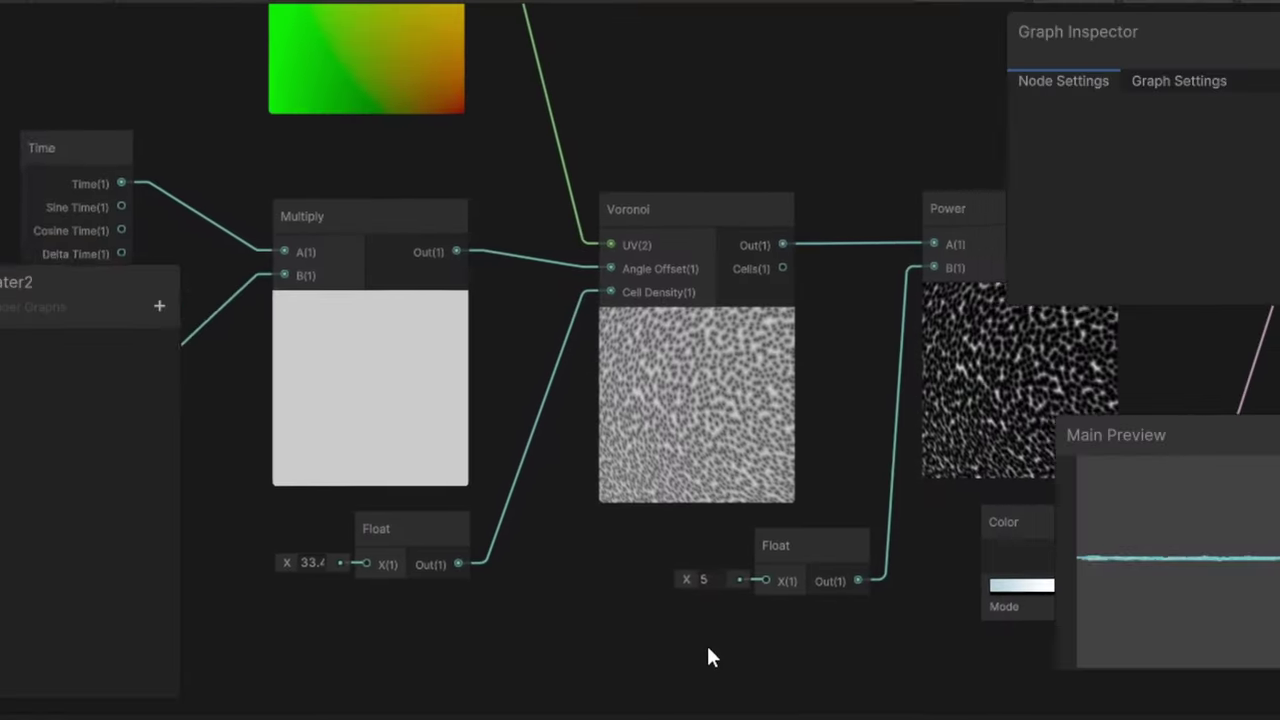
middle_drag(706, 657, 543, 662)
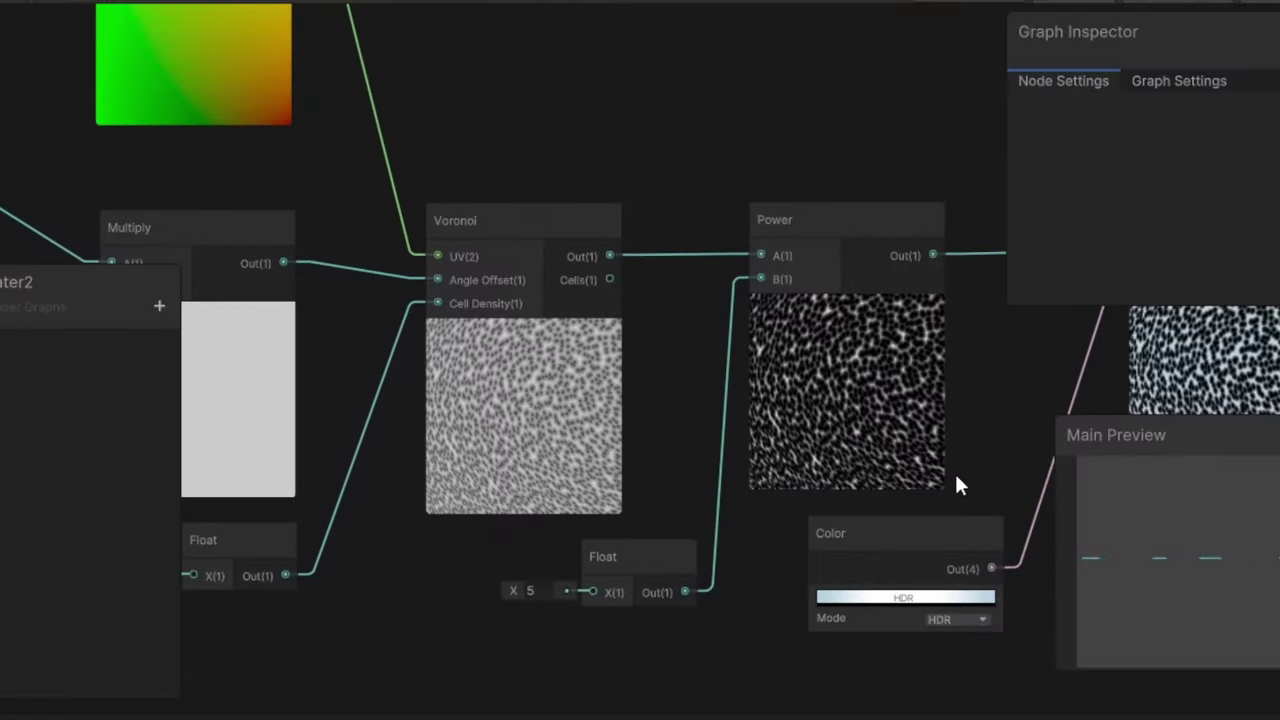
middle_drag(1007, 487, 580, 491)
middle_drag(987, 635, 606, 634)
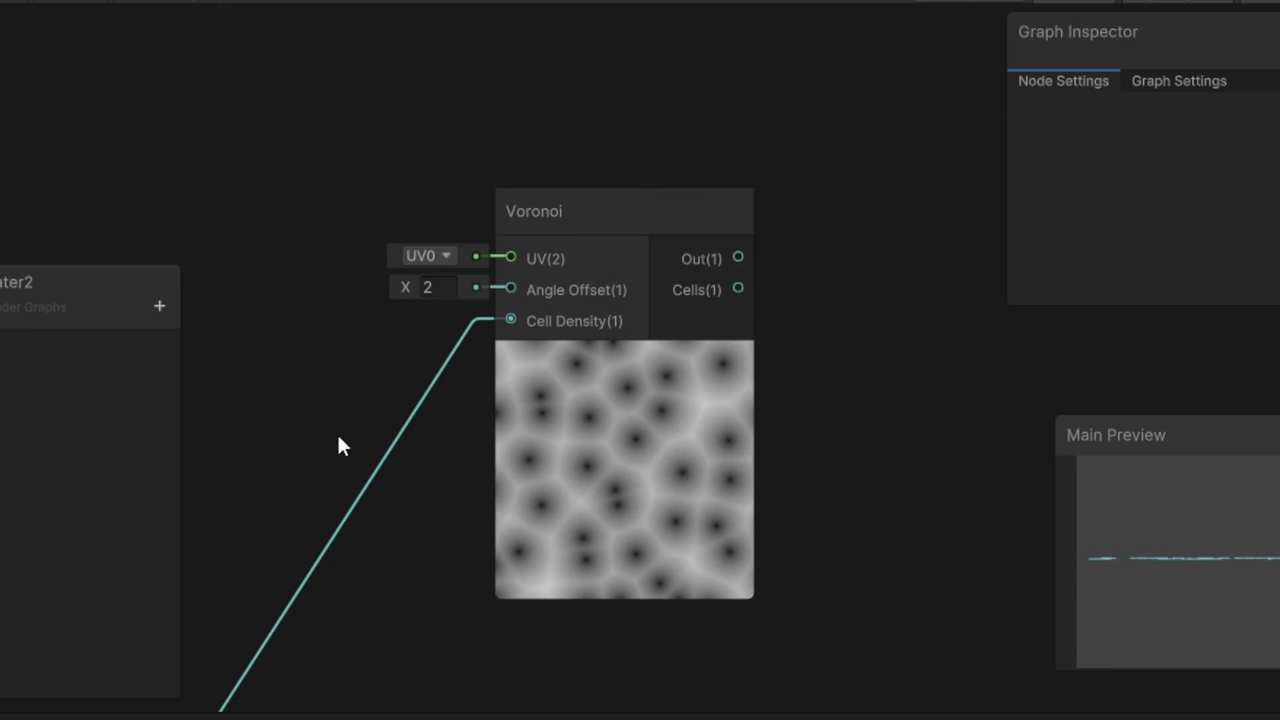
Wire Multiply Out(1) into the Voronoi Angle Offset and set the value to 0.4
middle_drag(338, 437, 437, 400)
scroll(460, 391, down, 3)
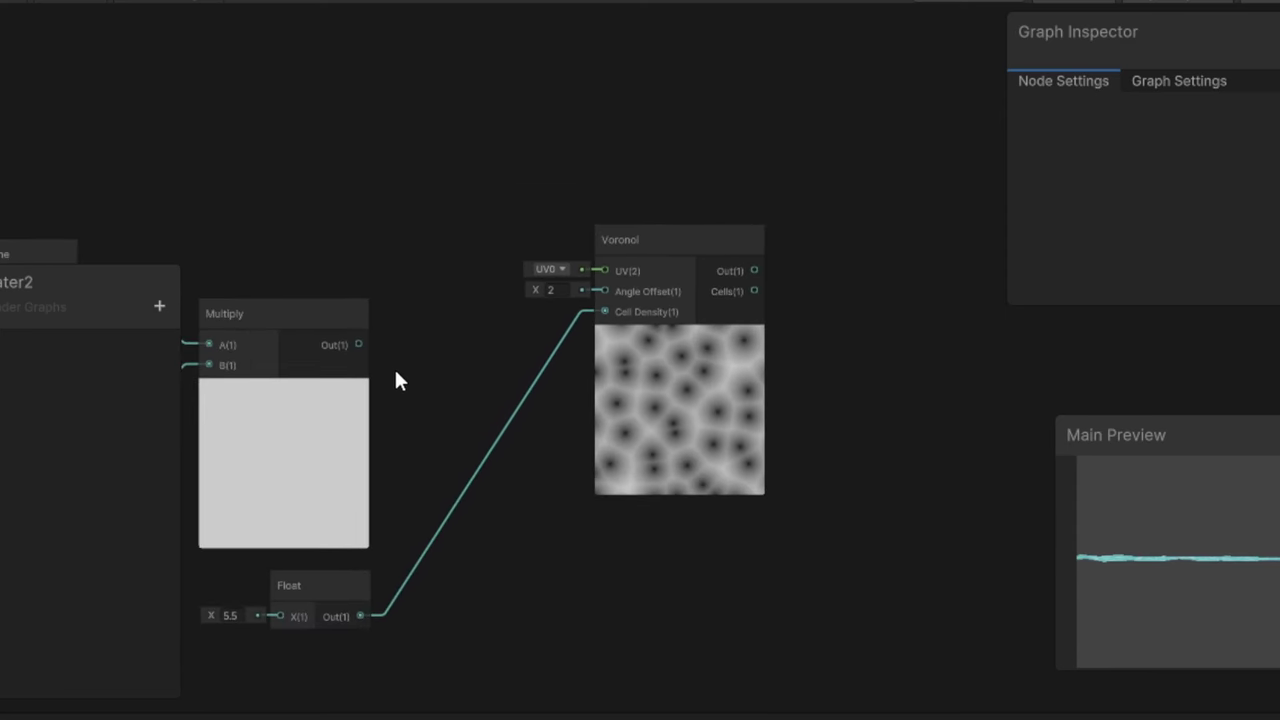
drag(357, 344, 601, 298)
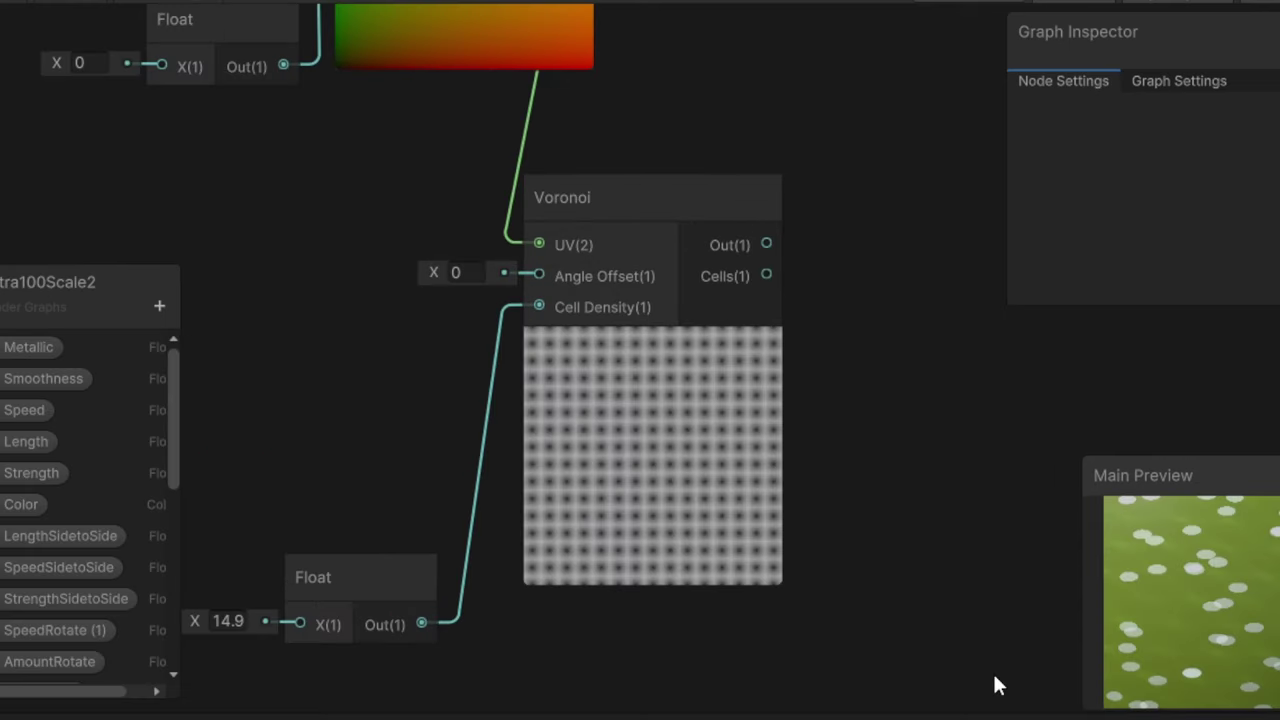
text(.4)
key(Return)
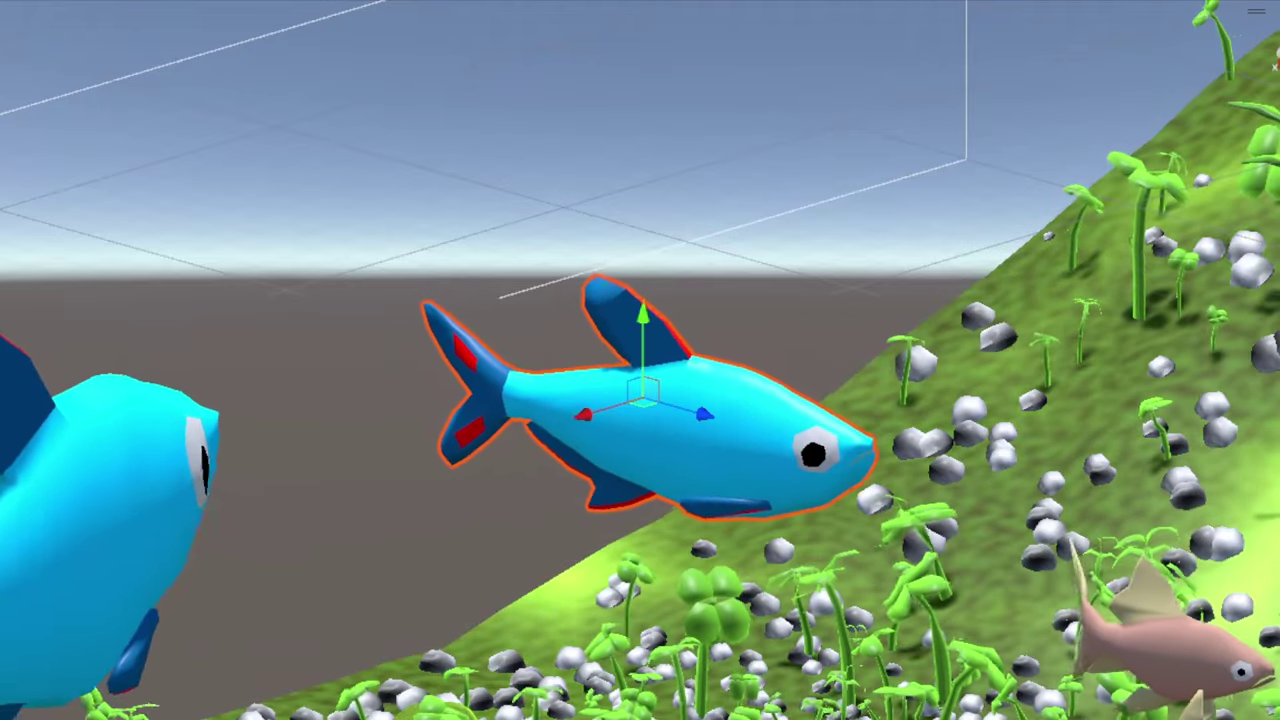
click(600, 600)
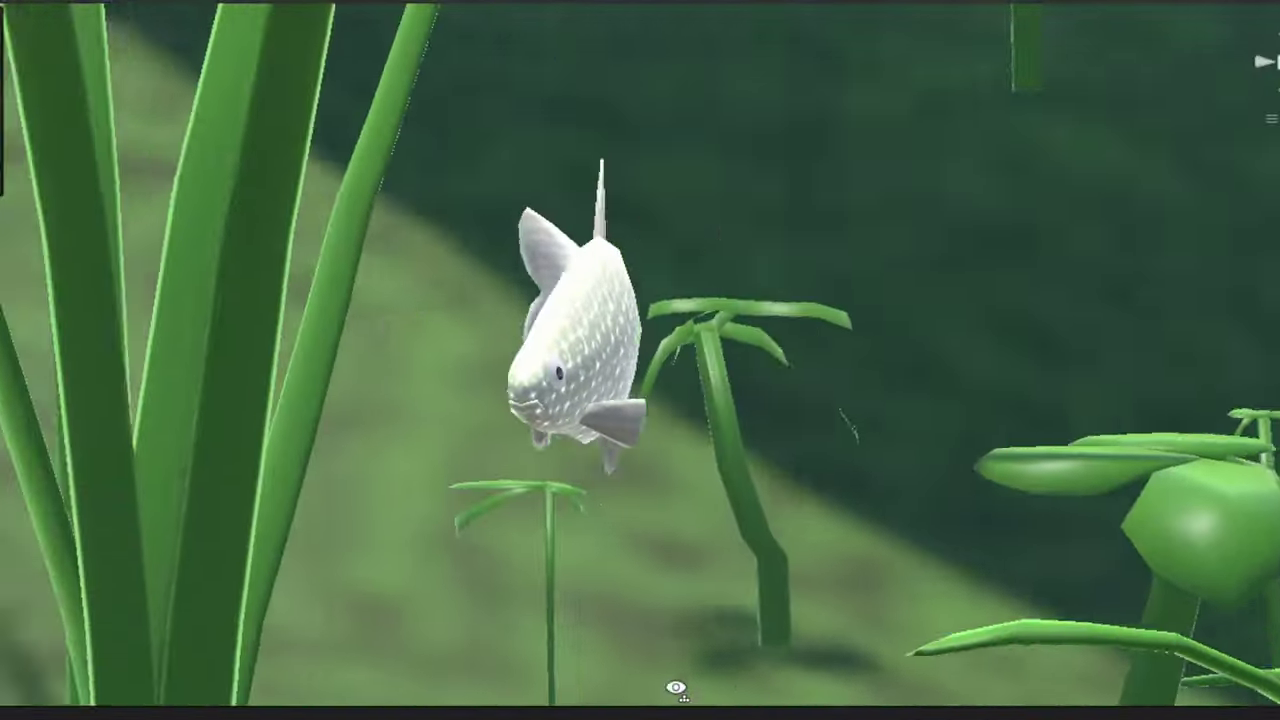
Orbit around the white minnow, the blue fish and the purple fish, ending on the orange goldfish
alt+drag(676, 688, 415, 688)
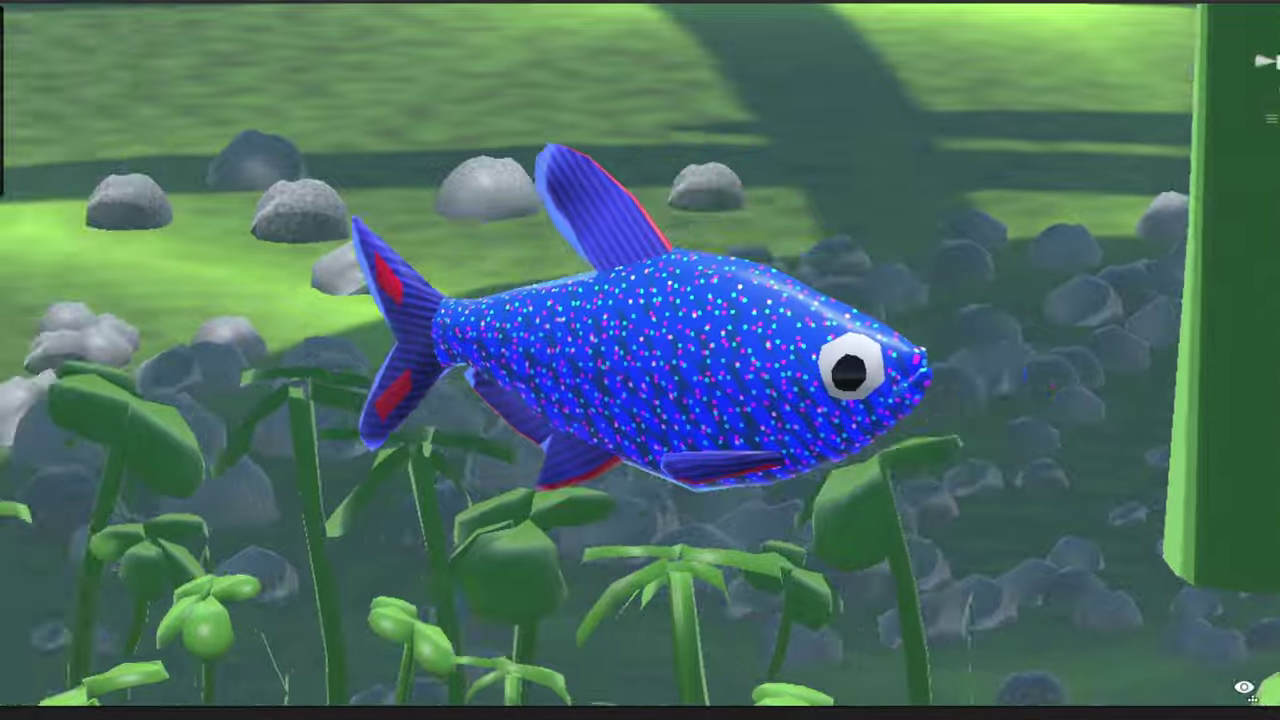
alt+drag(1243, 686, 1008, 676)
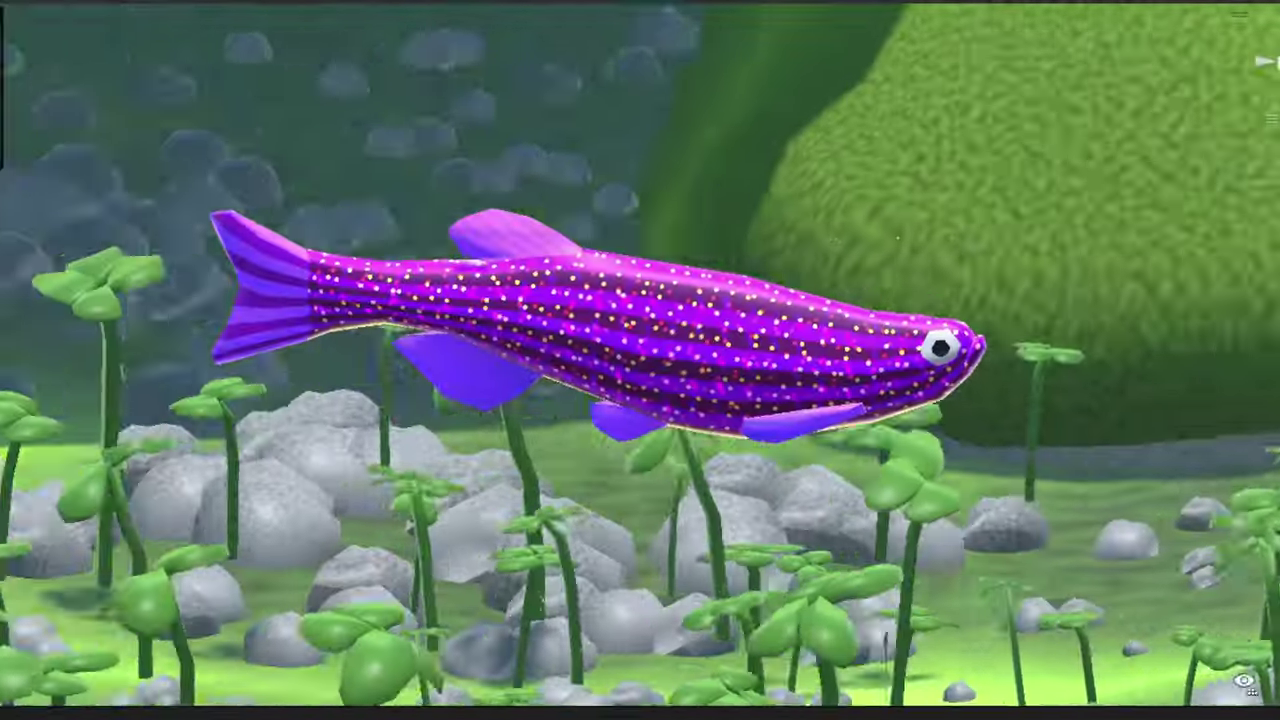
alt+drag(1050, 680, 1032, 680)
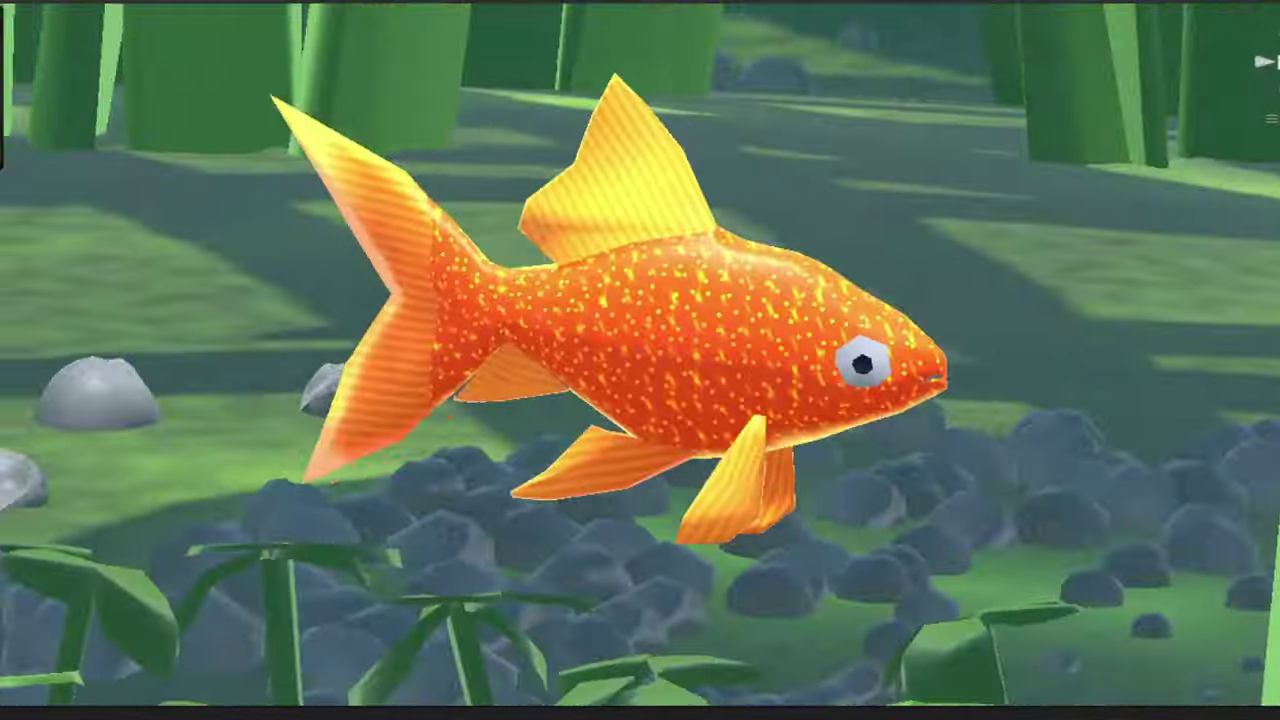
alt+drag(1246, 689, 1080, 668)
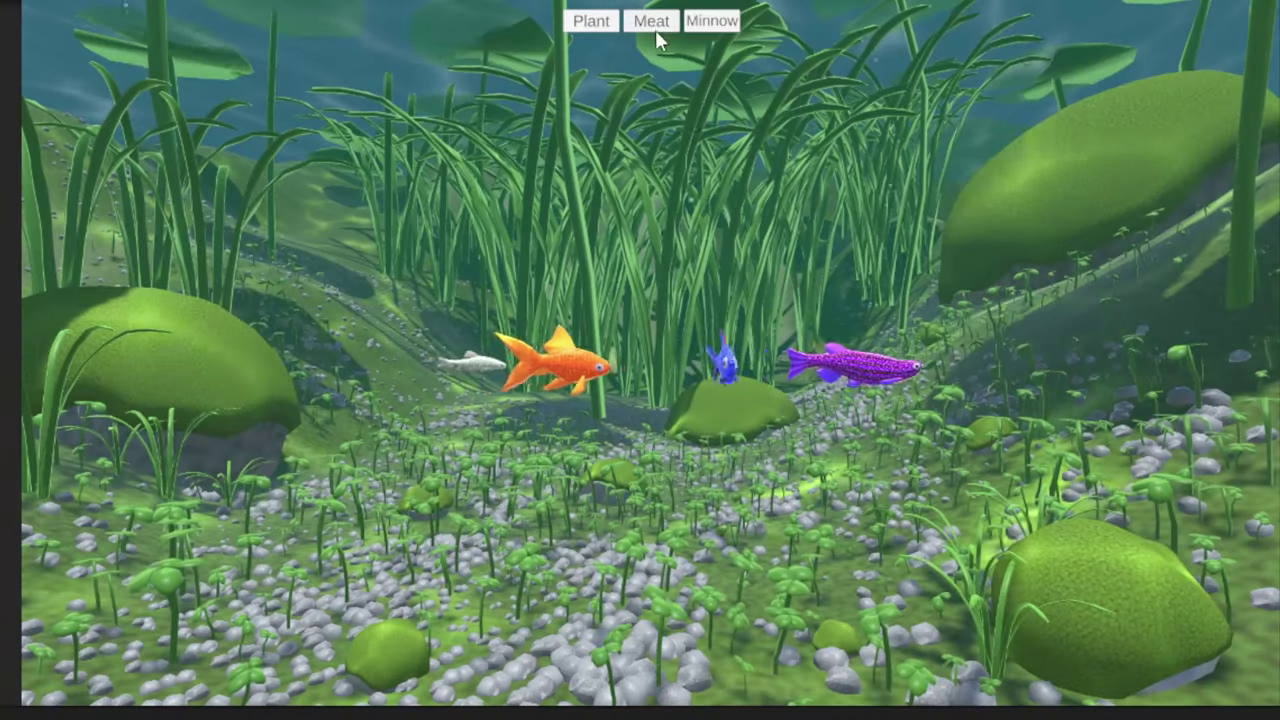
click(651, 21)
Drop a meat pellet into the grass and plant food into the water
click(475, 125)
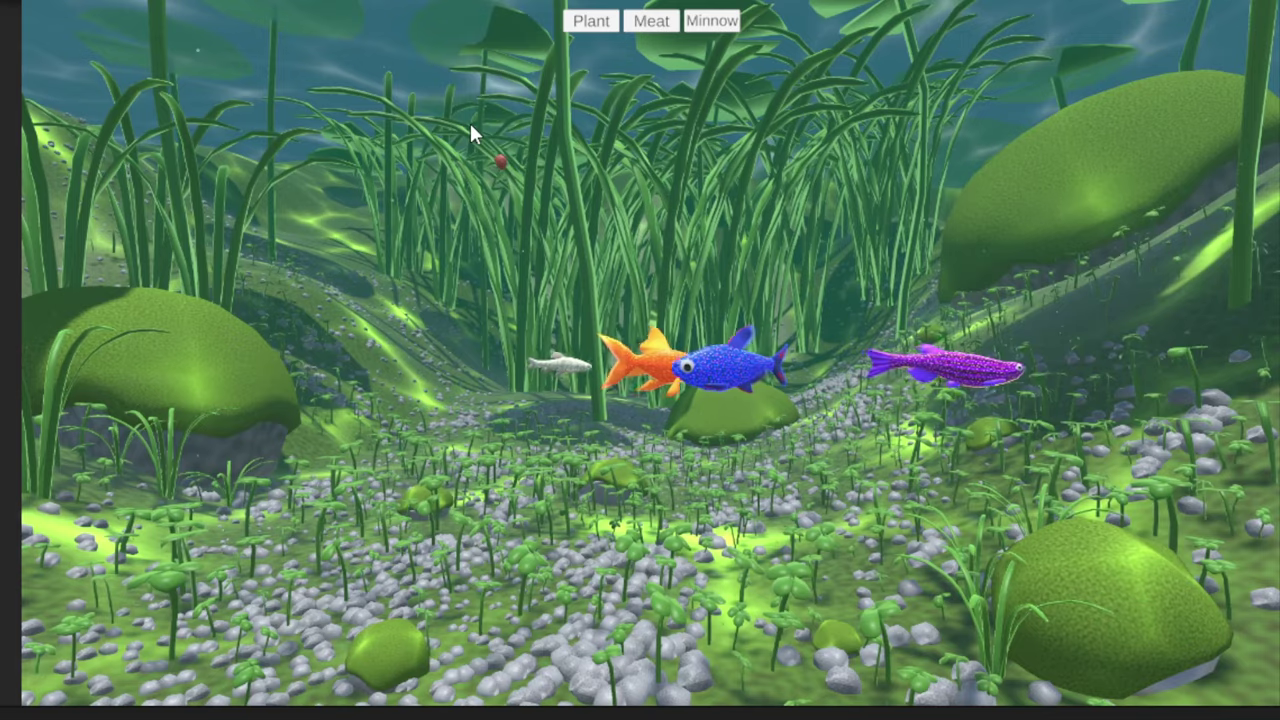
click(596, 22)
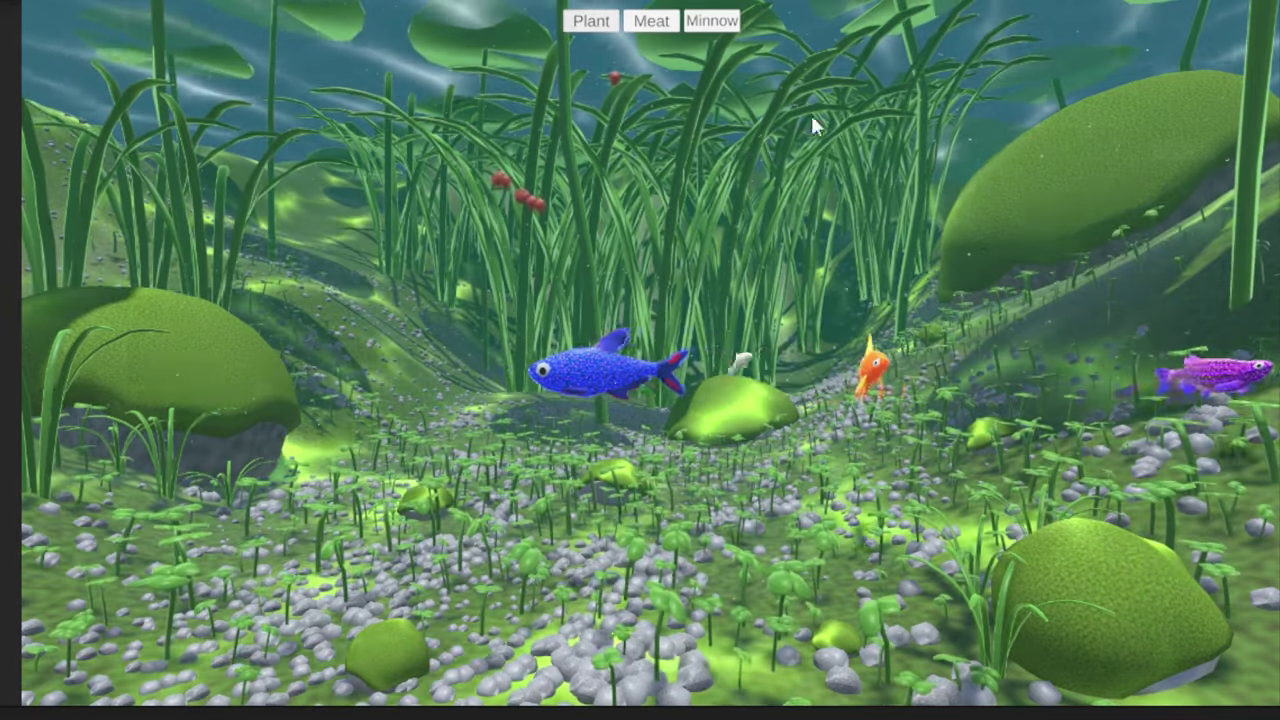
click(816, 126)
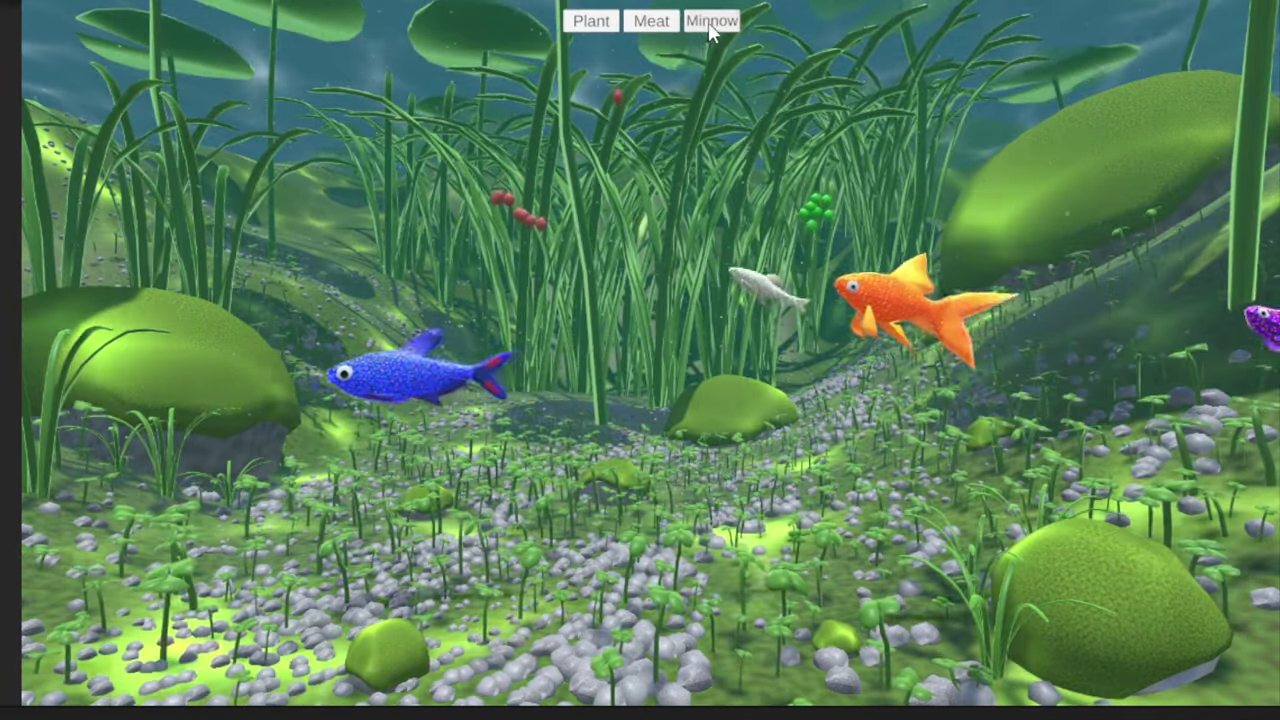
Spawn a school of minnows in the water, including some near the central rock
click(711, 21)
click(615, 338)
click(556, 366)
click(555, 395)
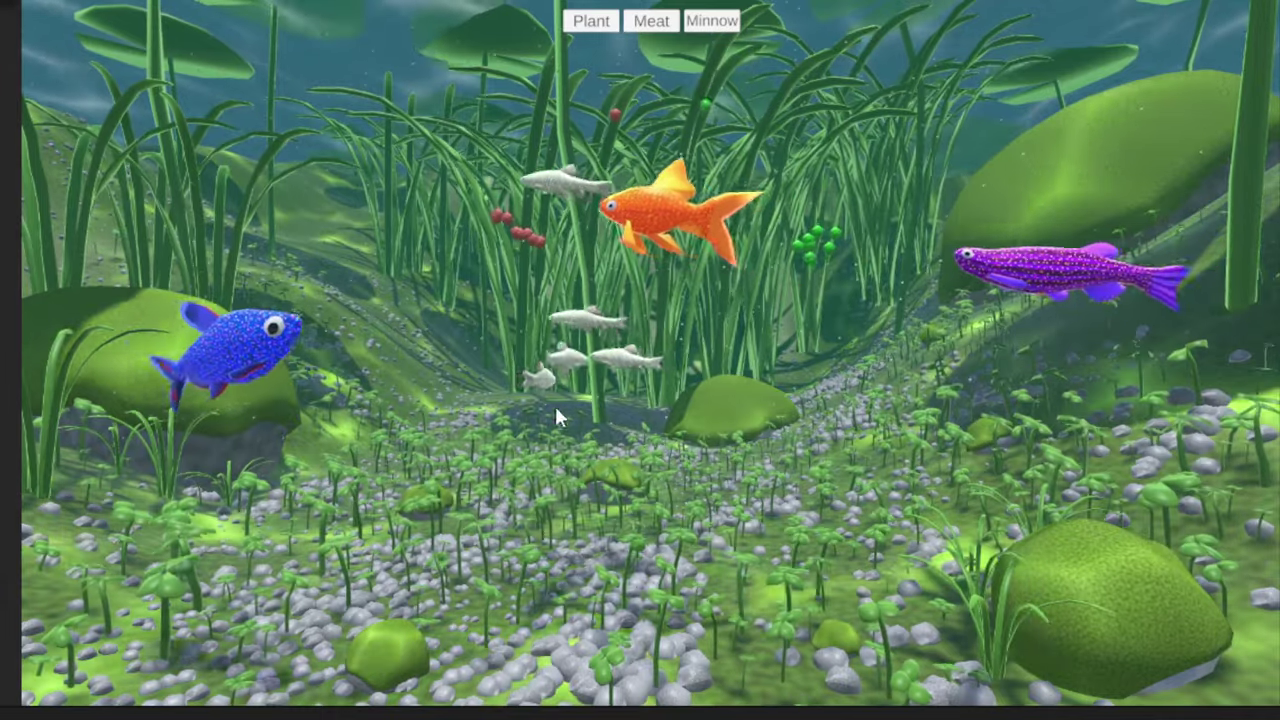
click(610, 405)
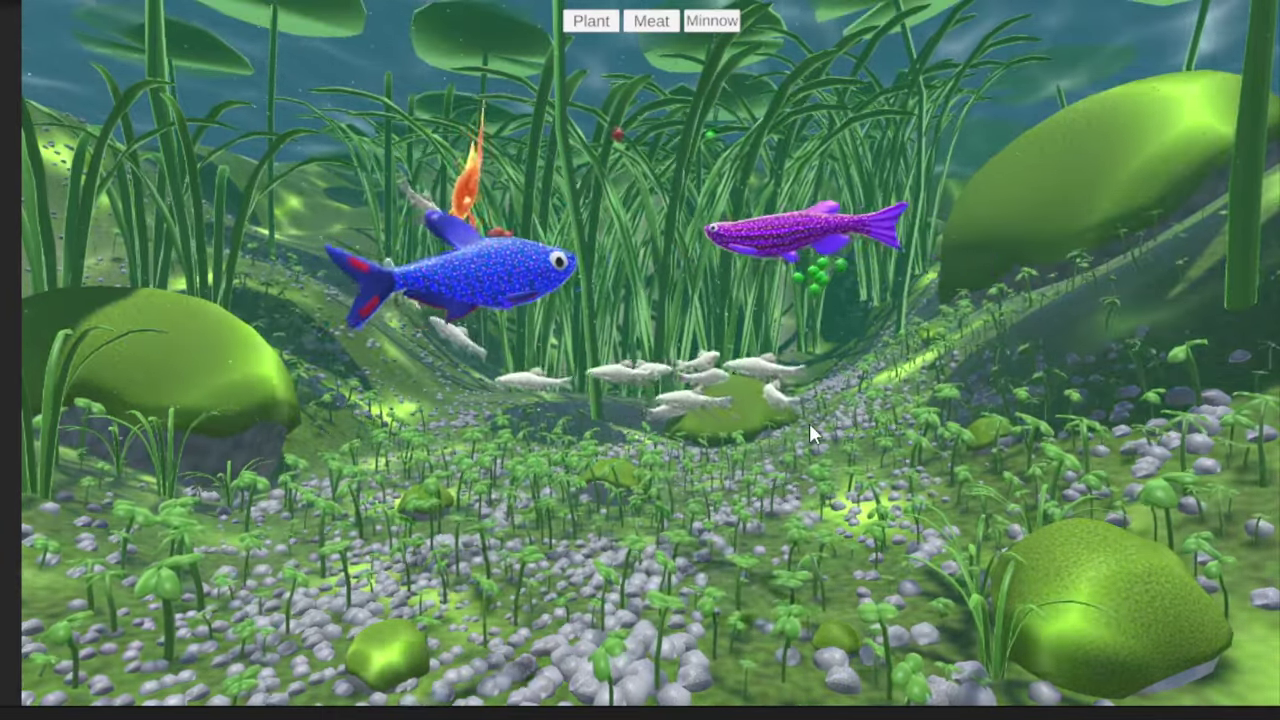
click(809, 423)
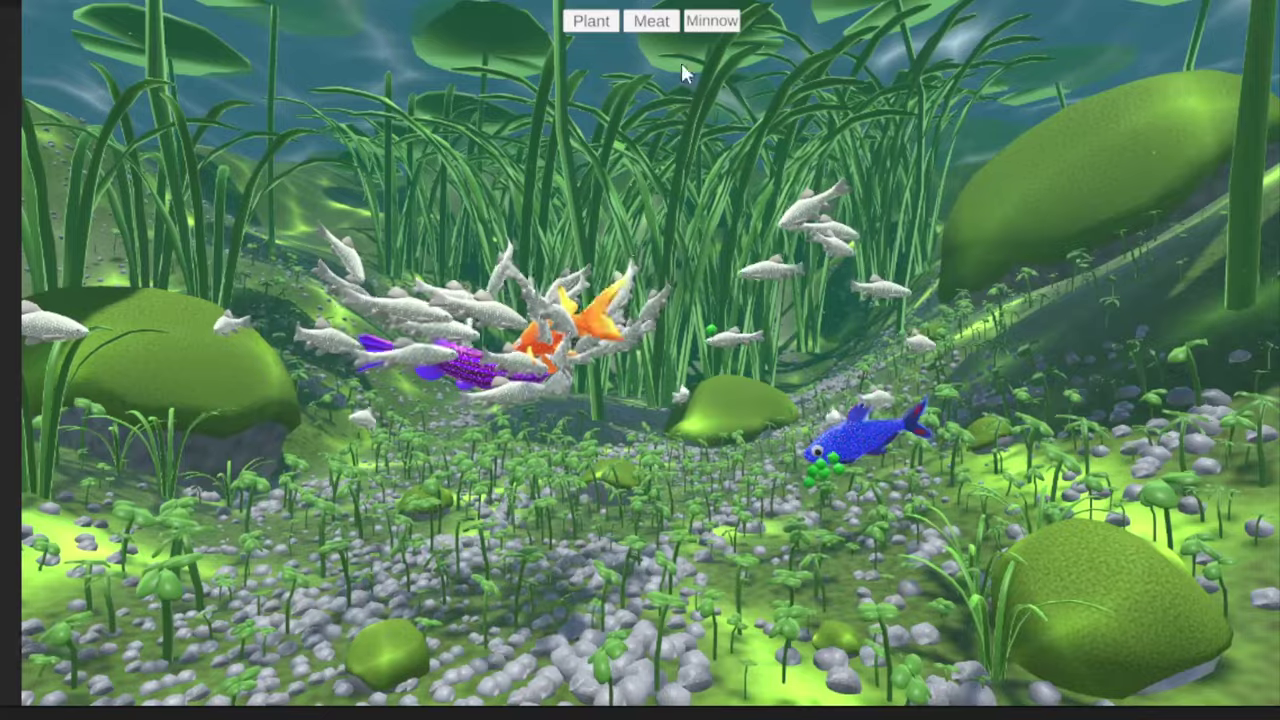
Scatter more meat pellets through the tall grass and near the surface
click(672, 31)
click(624, 163)
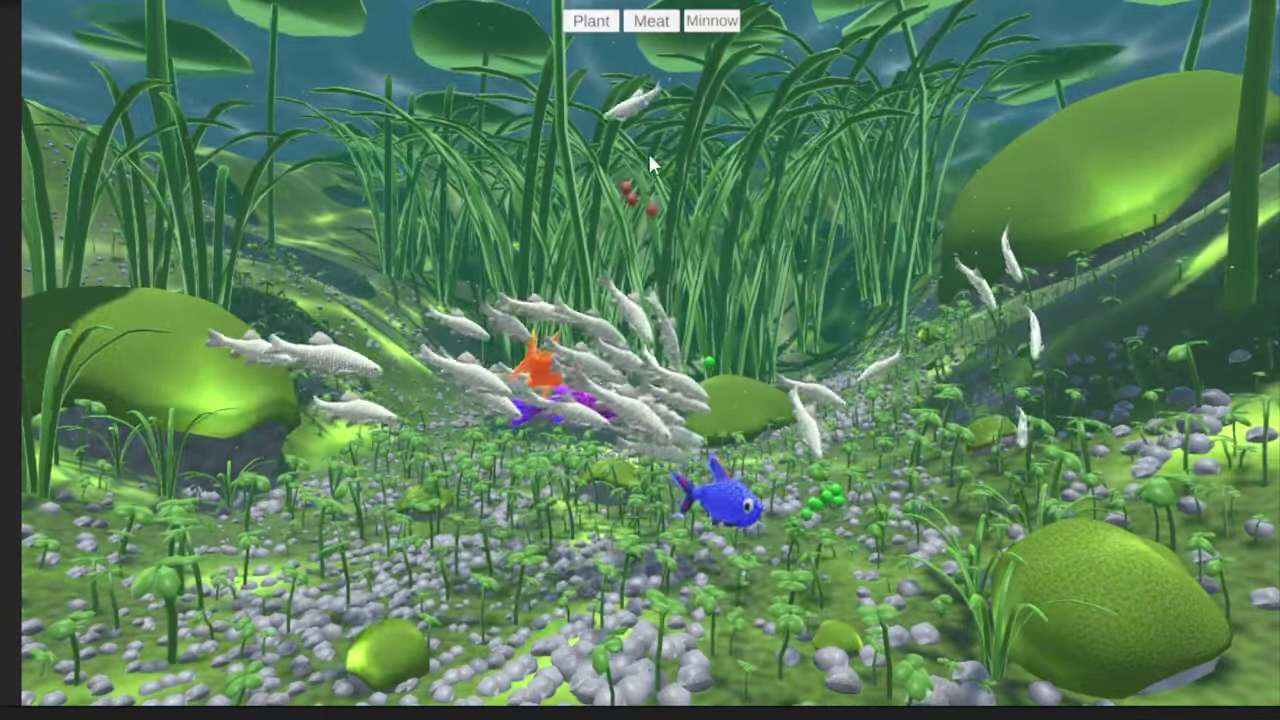
click(604, 64)
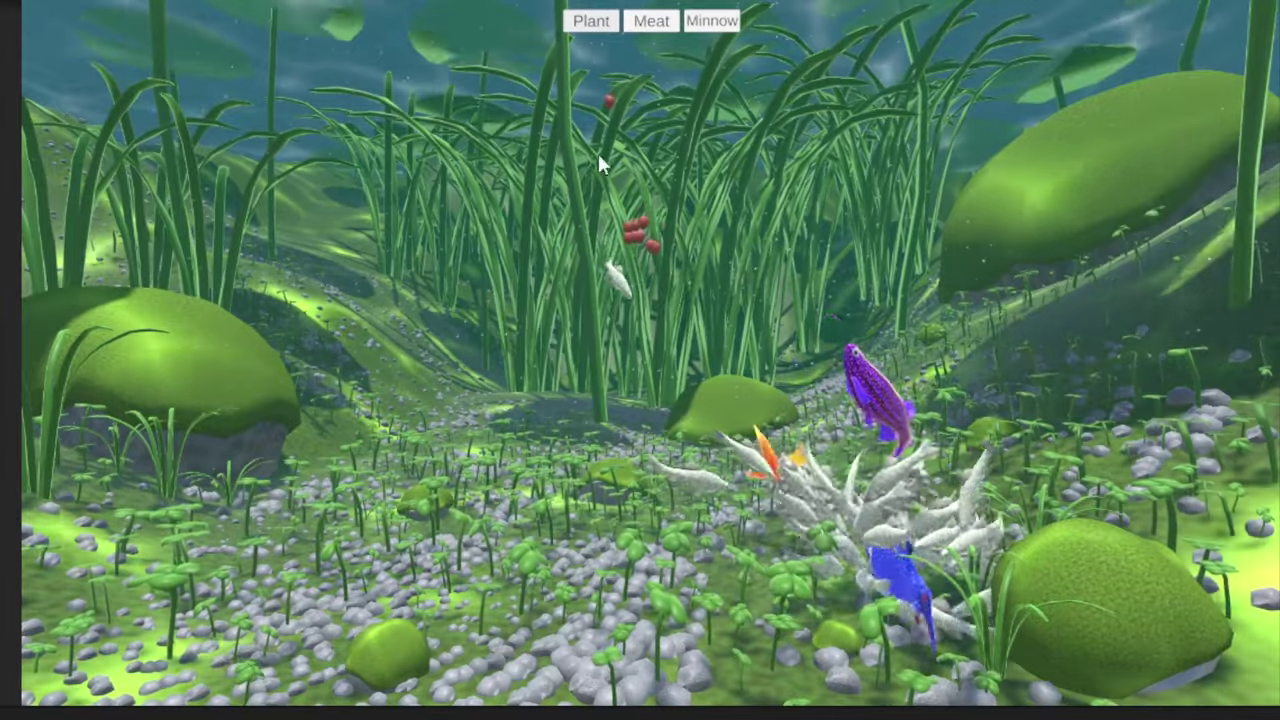
click(645, 25)
click(463, 305)
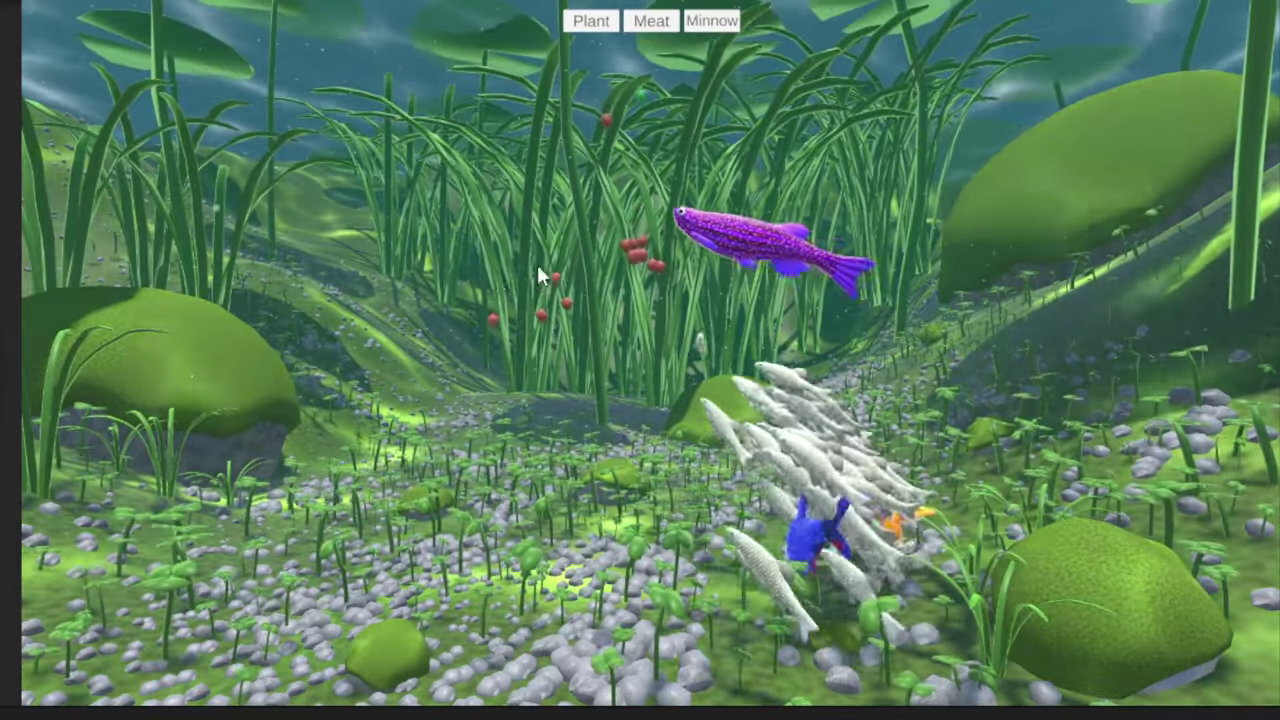
click(607, 55)
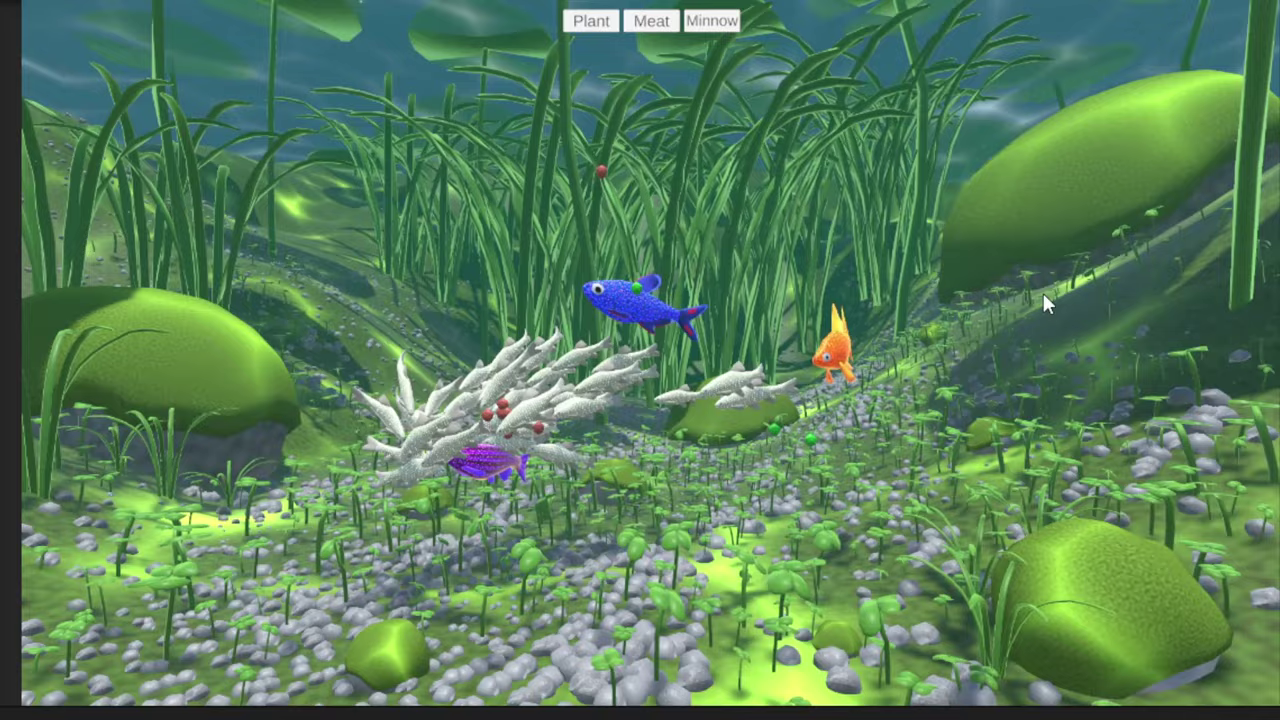
Drop a fresh cluster of meat pellets into the tall grass for the fish to chase
click(591, 20)
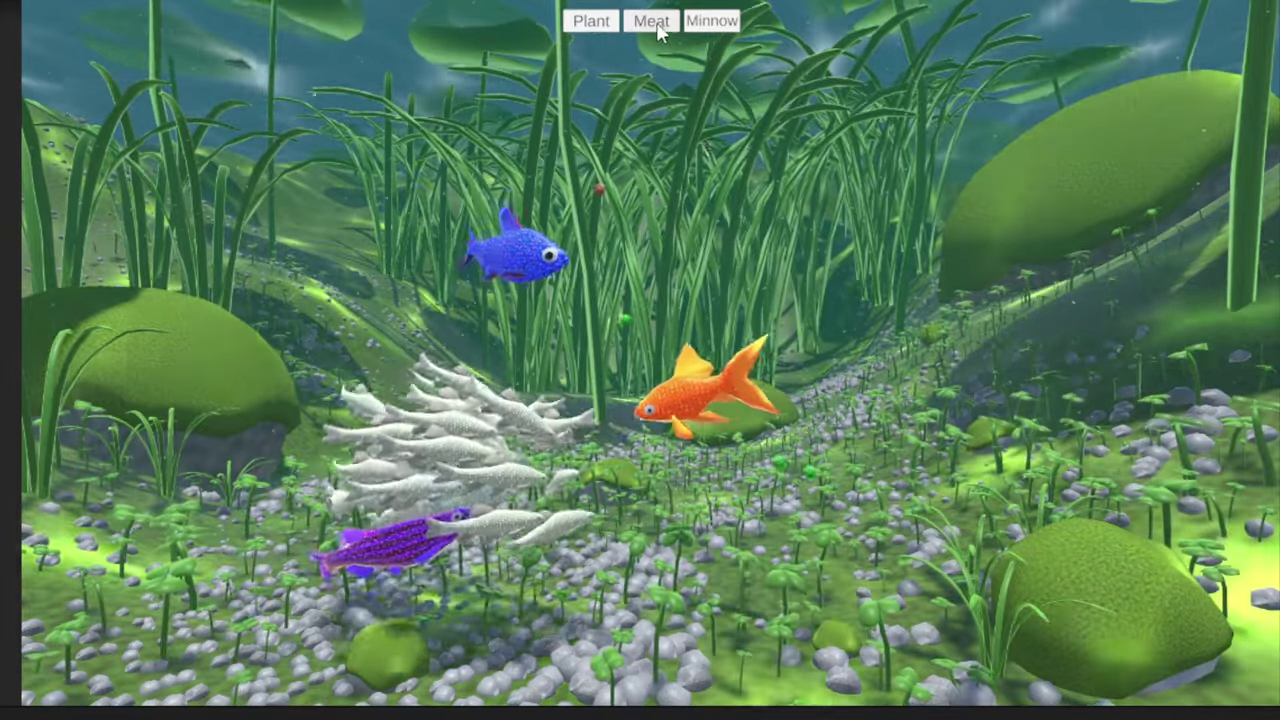
click(790, 268)
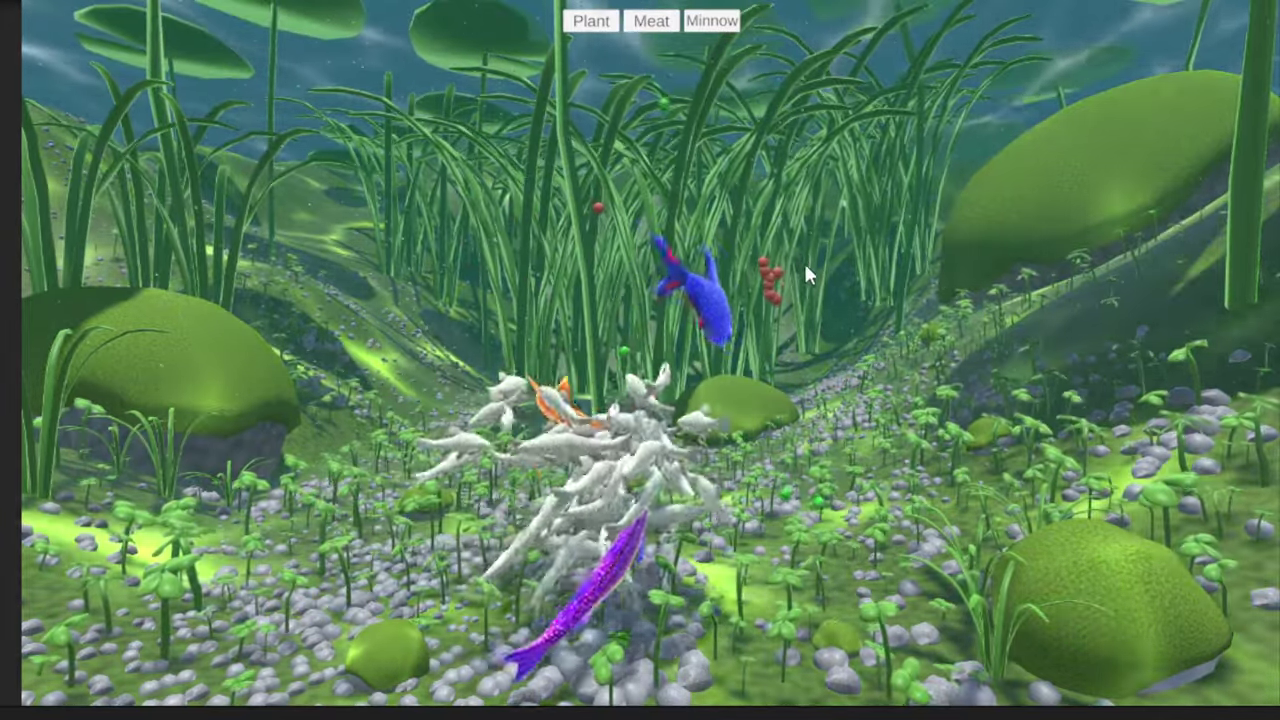